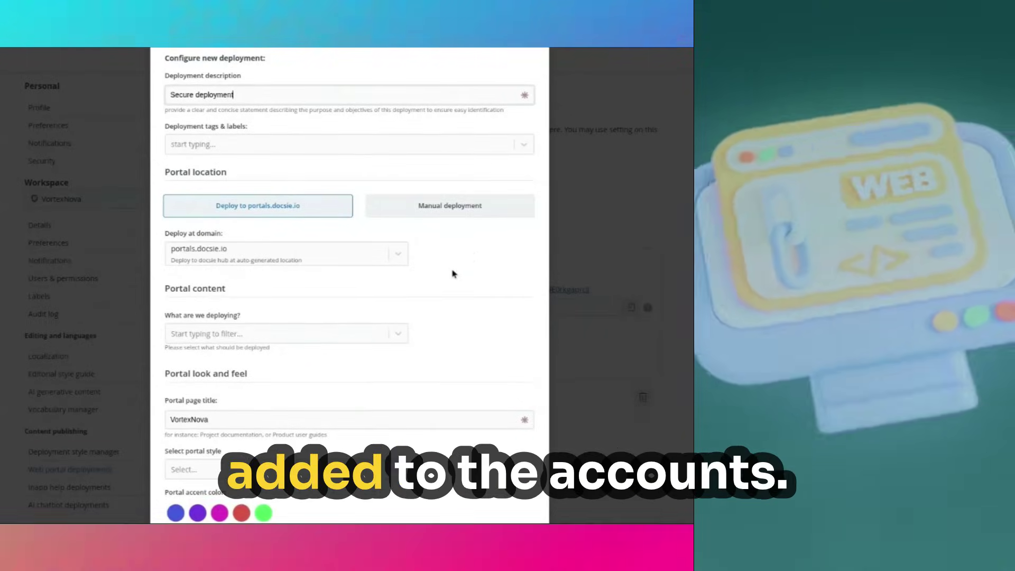
Set the deployment content to 'Entire shelf: Technical Documentation'.
{"action": "scroll", "coordinate": [453, 273], "scroll_direction": "down", "scroll_amount": 3}
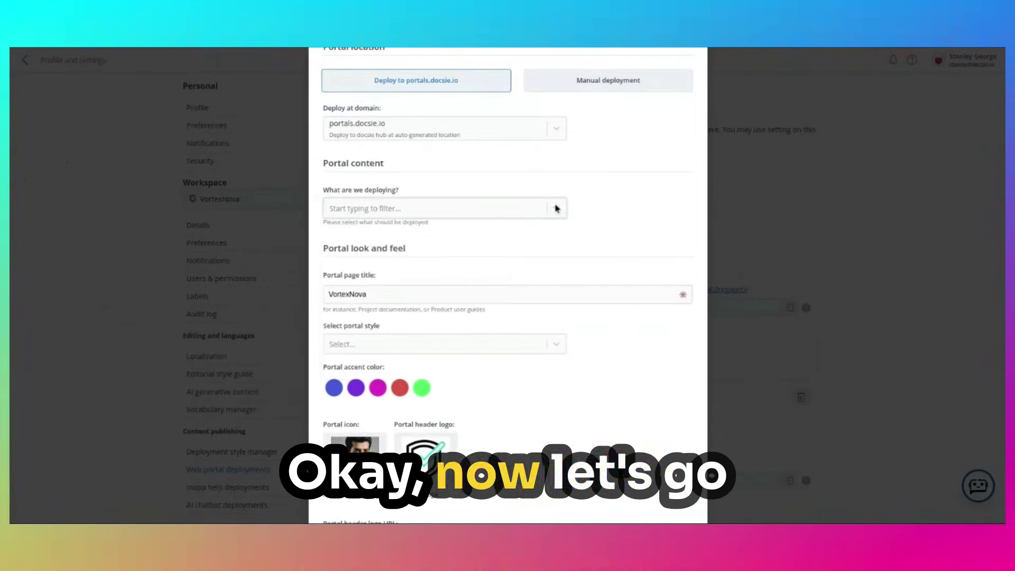
{"action": "left_click", "coordinate": [398, 333]}
{"action": "scroll", "coordinate": [521, 290], "scroll_direction": "down", "scroll_amount": 5}
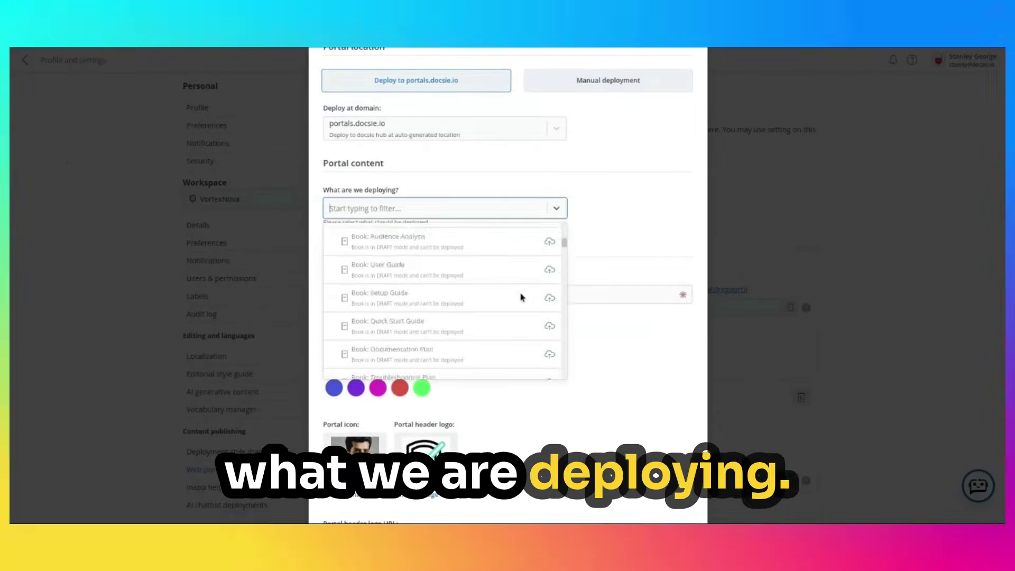
{"action": "scroll", "coordinate": [521, 296], "scroll_direction": "down", "scroll_amount": 3}
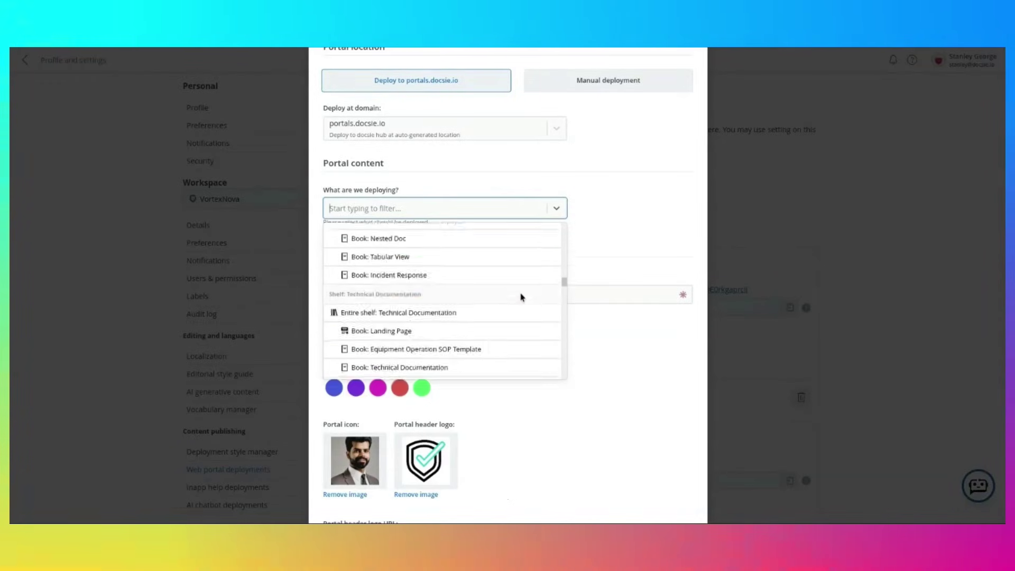
{"action": "scroll", "coordinate": [521, 294], "scroll_direction": "down", "scroll_amount": 3}
{"action": "scroll", "coordinate": [476, 290], "scroll_direction": "up", "scroll_amount": 3}
{"action": "left_click", "coordinate": [446, 256]}
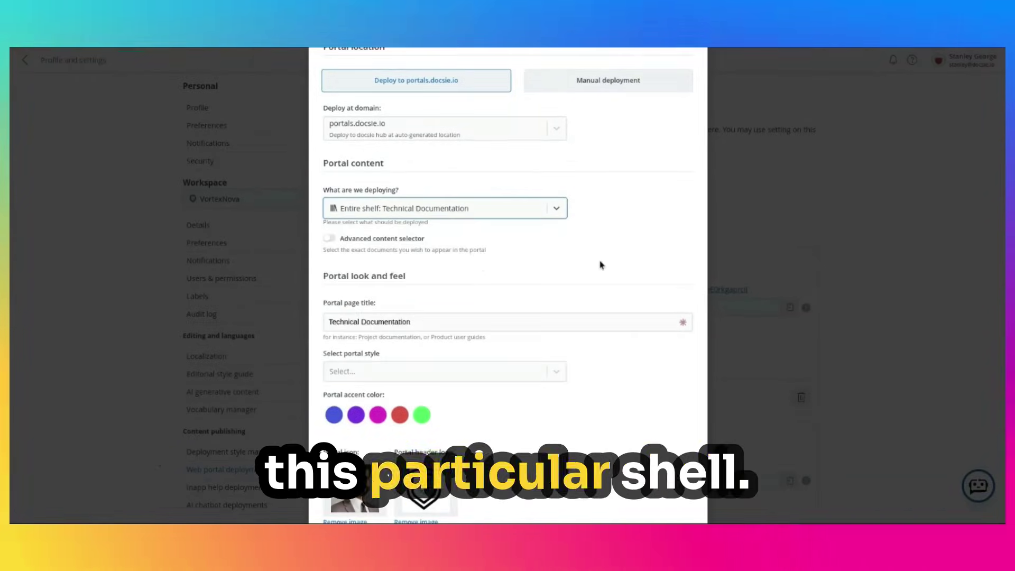
{"action": "scroll", "coordinate": [600, 264], "scroll_direction": "down", "scroll_amount": 6}
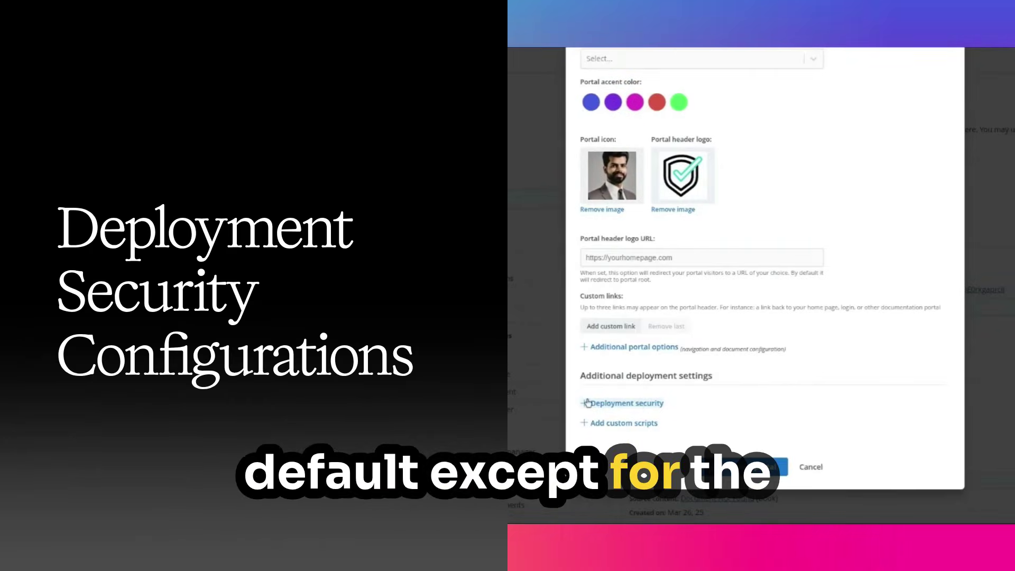
Turn on advanced security settings under Deployment security so private content needs a JWT token.
{"action": "left_click", "coordinate": [626, 403]}
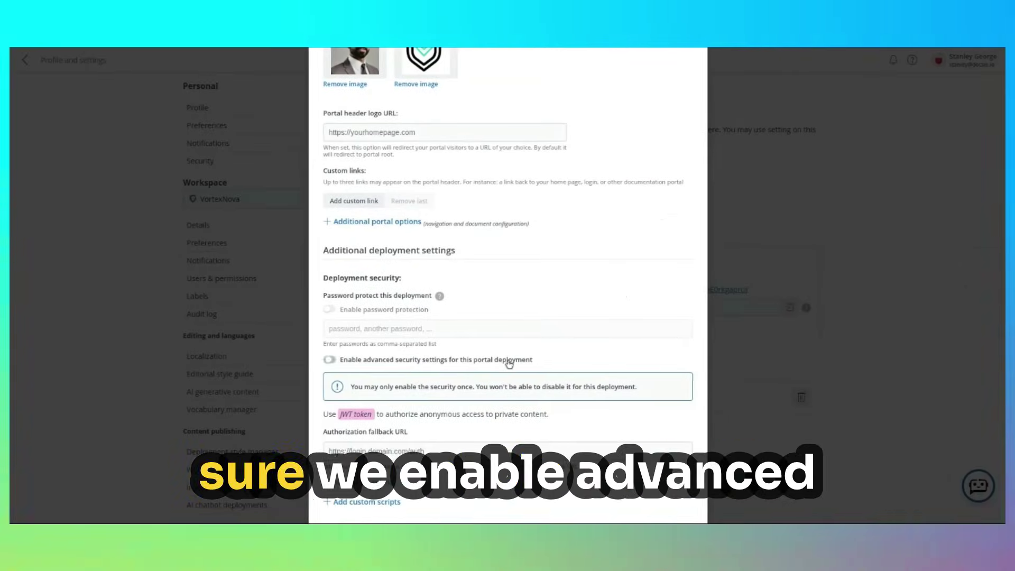
{"action": "left_click", "coordinate": [672, 361]}
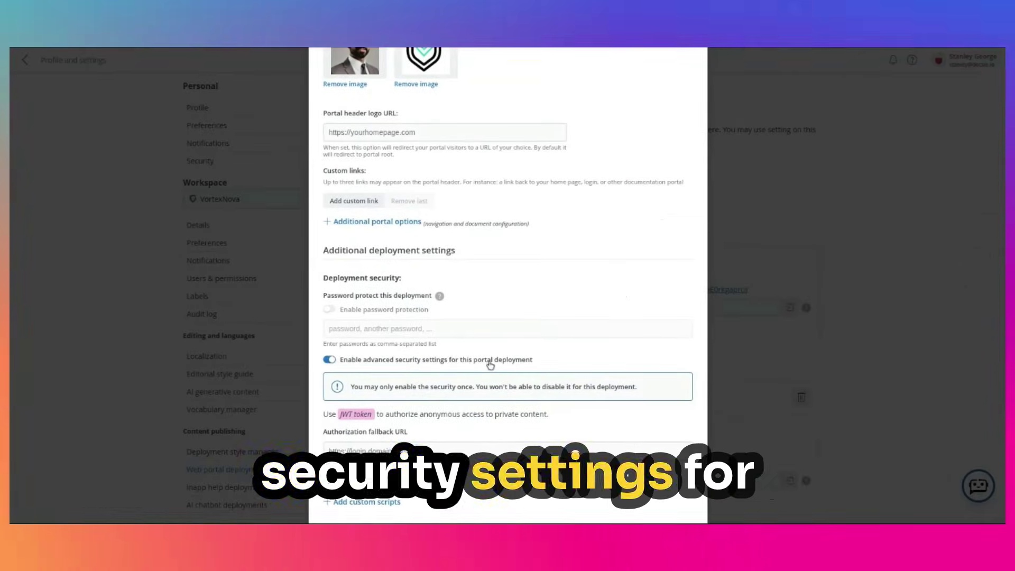
{"action": "scroll", "coordinate": [545, 364], "scroll_direction": "down", "scroll_amount": 1}
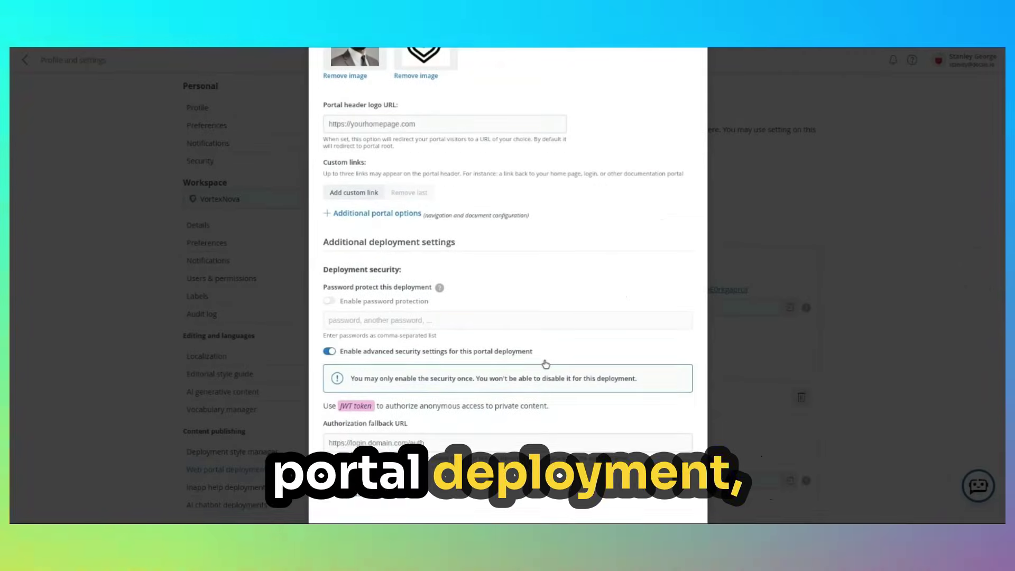
{"action": "scroll", "coordinate": [545, 364], "scroll_direction": "down", "scroll_amount": 1}
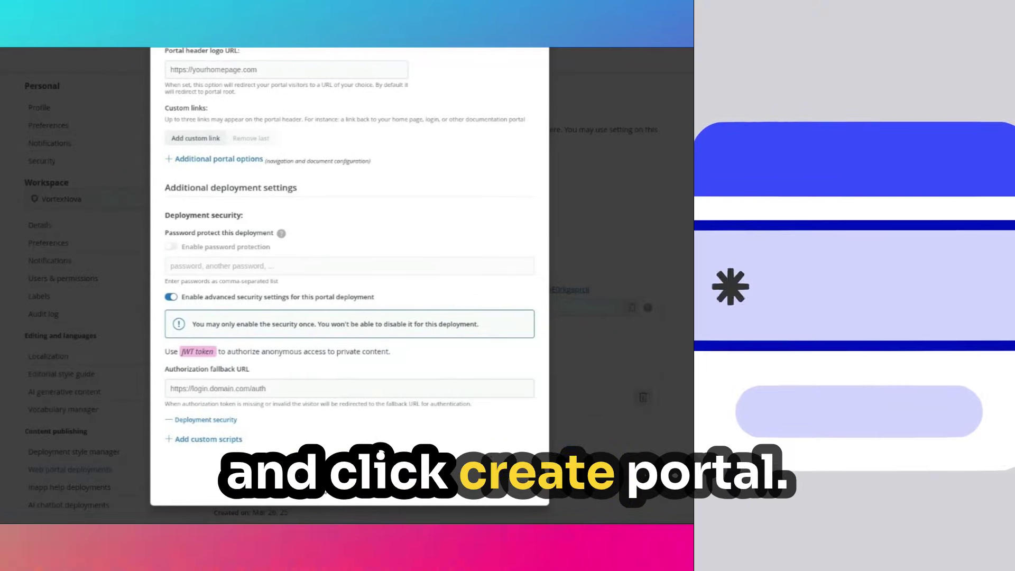
Create the secured web portal, close the master token notice, and check the new deployment entry.
{"action": "left_click", "coordinate": [324, 482]}
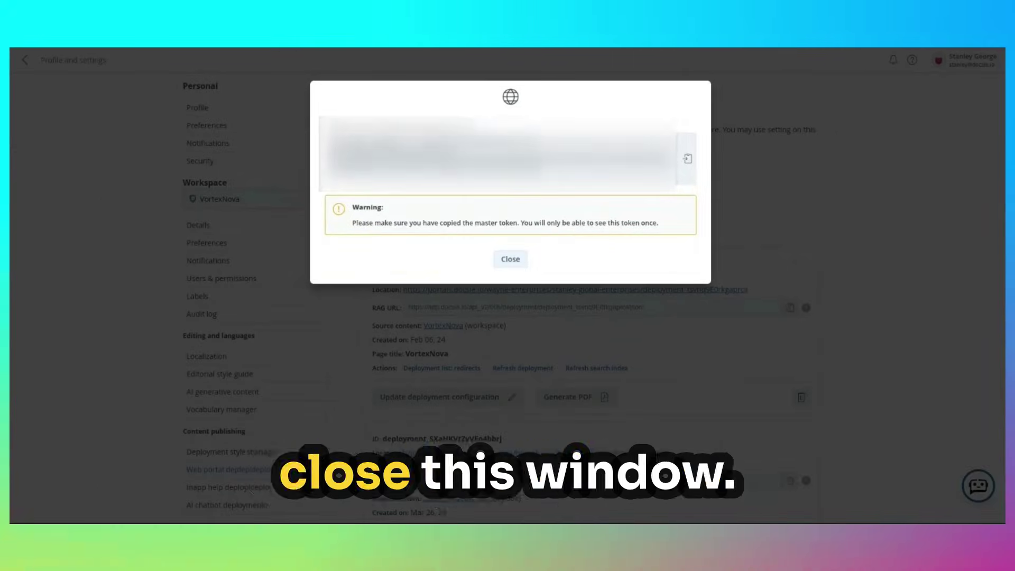
{"action": "left_click", "coordinate": [511, 259]}
{"action": "scroll", "coordinate": [870, 344], "scroll_direction": "down", "scroll_amount": 10}
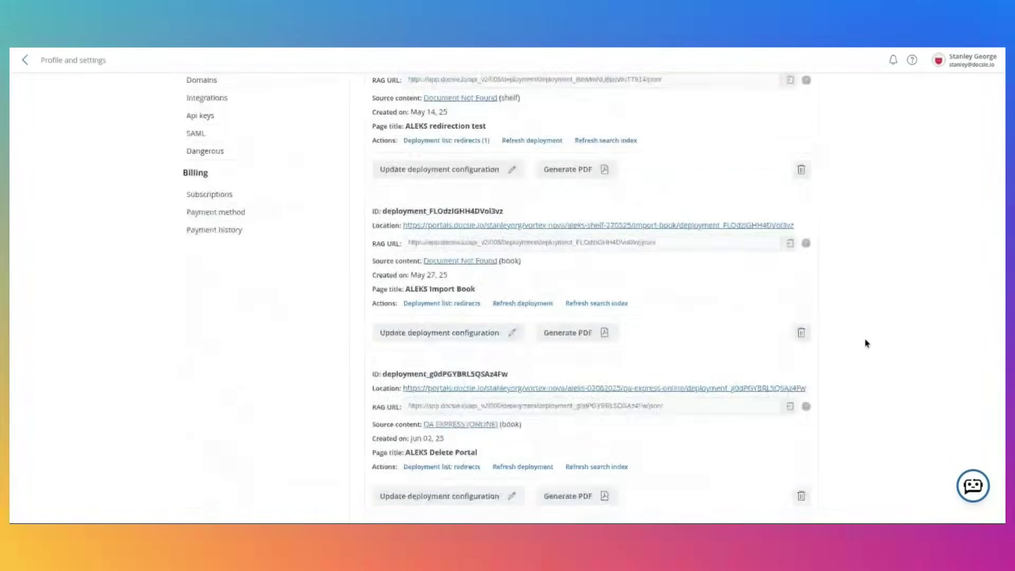
{"action": "scroll", "coordinate": [866, 343], "scroll_direction": "down", "scroll_amount": 3}
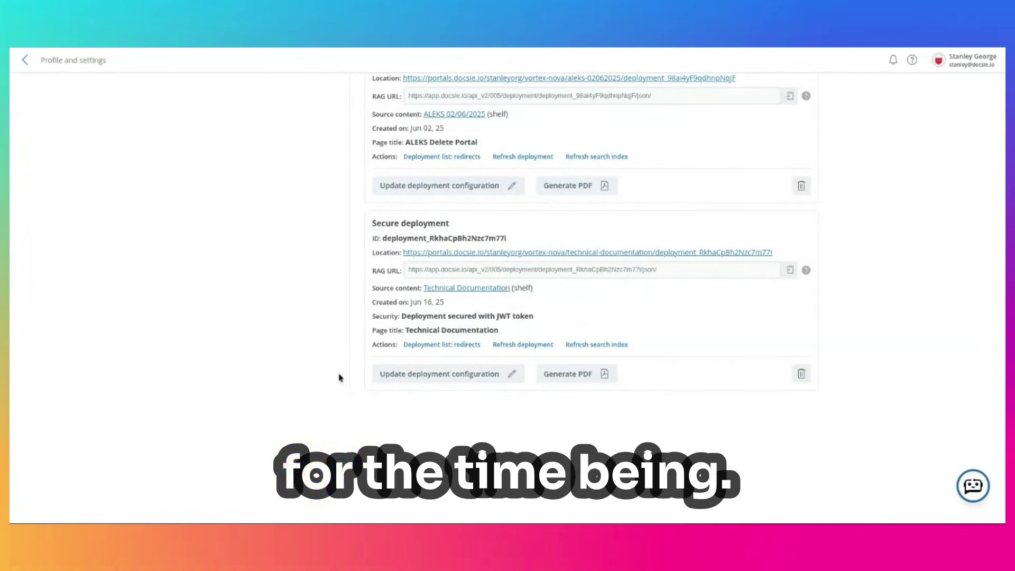
{"action": "scroll", "coordinate": [356, 373], "scroll_direction": "up", "scroll_amount": 15}
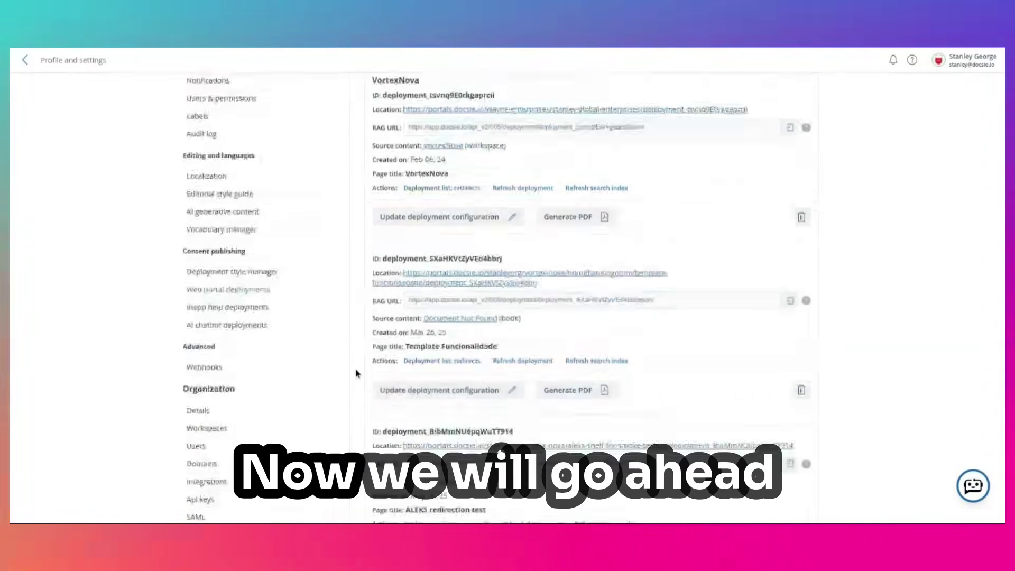
Return to the workspace and switch to the Enterprise Portal from the organization list.
{"action": "left_click", "coordinate": [24, 61]}
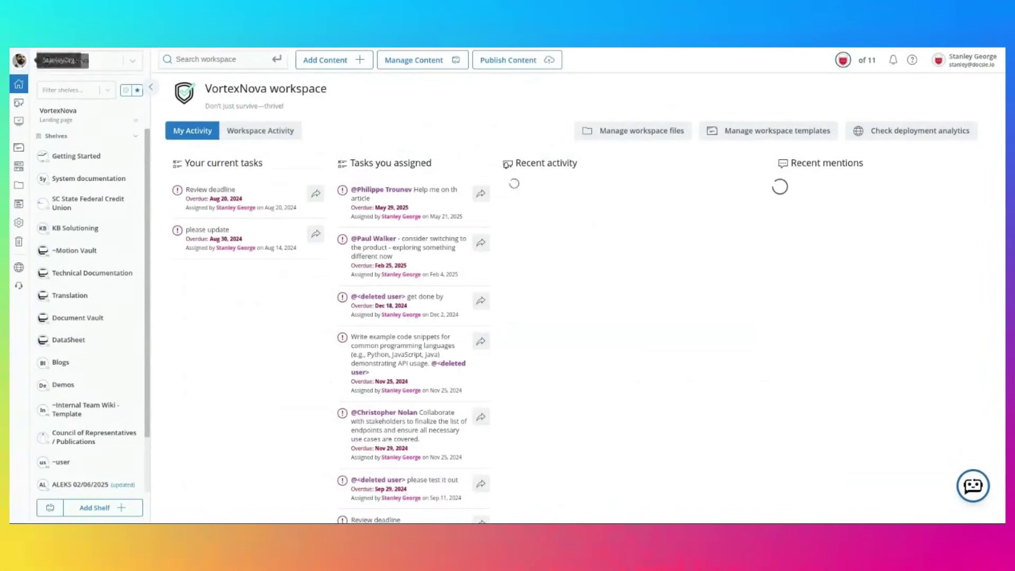
{"action": "left_click", "coordinate": [20, 62]}
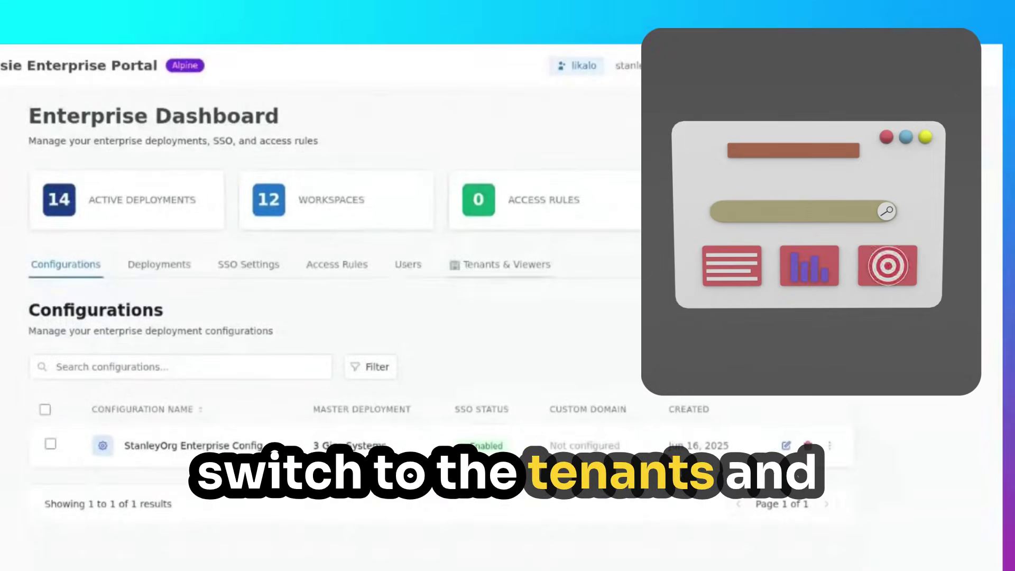
Add a tenant named 'Secure tenant' under Tenants & Viewers, with no description.
{"action": "left_click", "coordinate": [512, 268]}
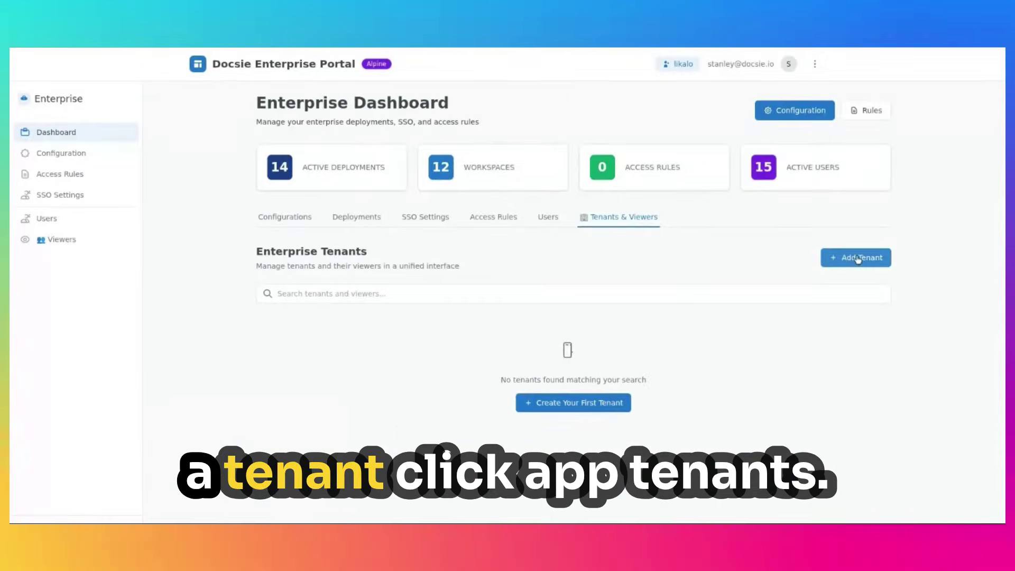
{"action": "left_click", "coordinate": [857, 258]}
{"action": "left_click", "coordinate": [446, 248]}
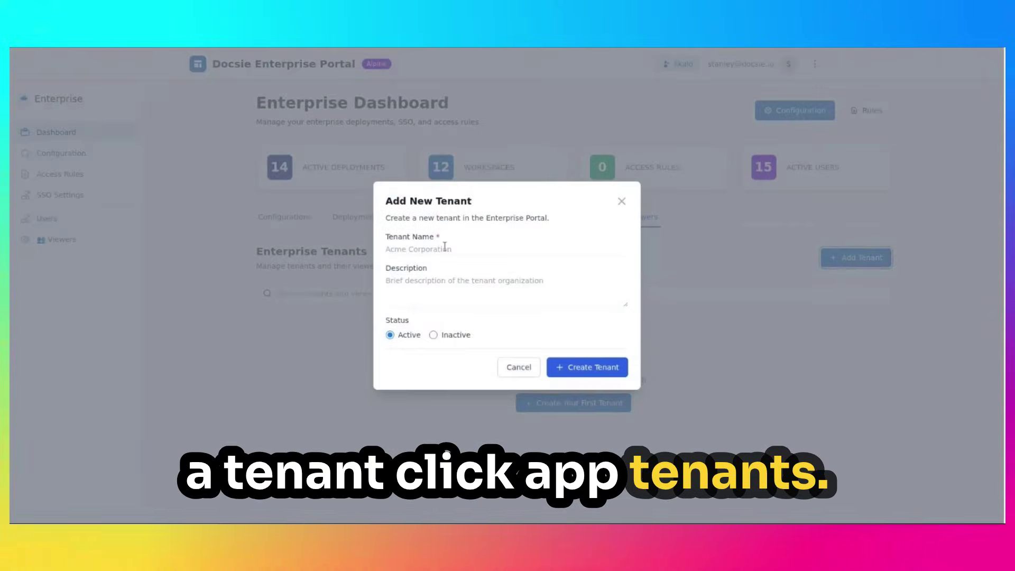
{"action": "type", "text": "Secure tenant"}
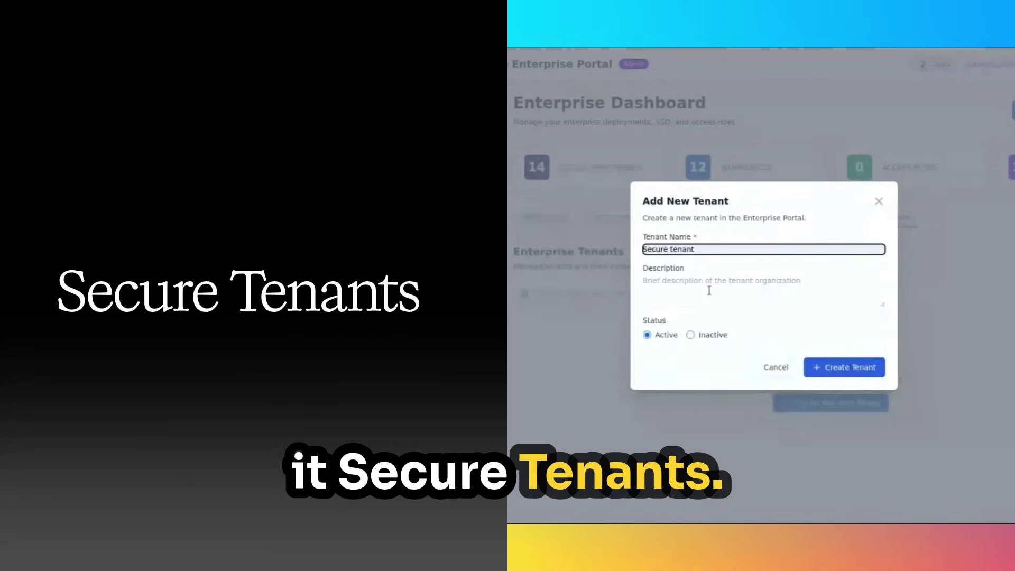
{"action": "left_click", "coordinate": [709, 291]}
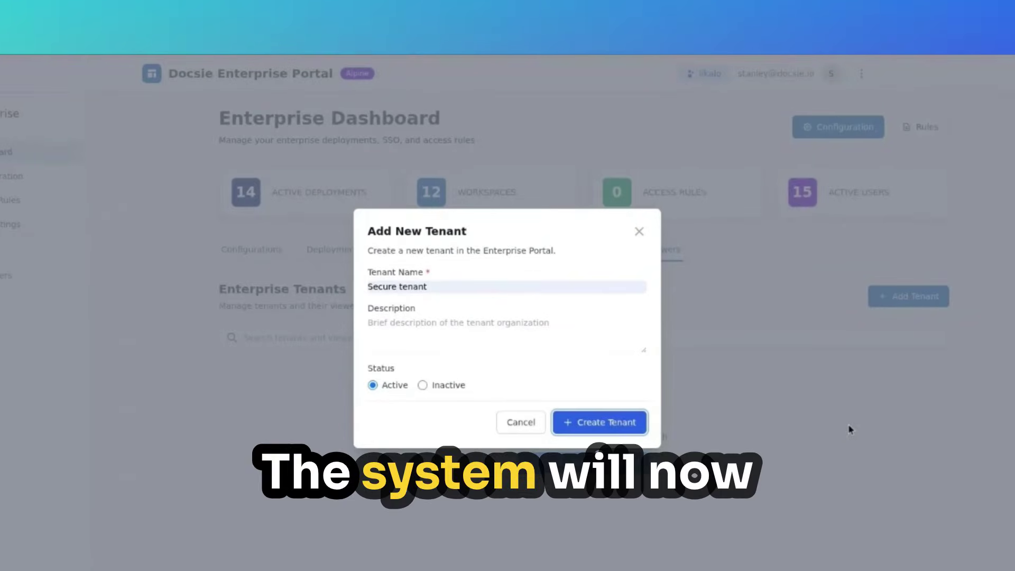
{"action": "key", "text": "Return"}
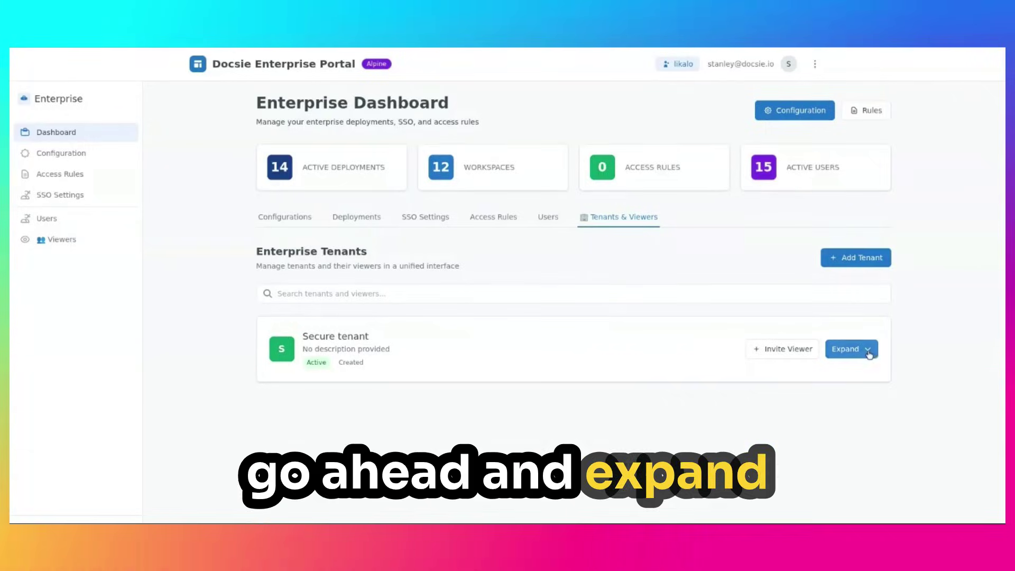
Assign the Secure deployment (Technical Documentation) to Secure tenant for all viewers.
{"action": "left_click", "coordinate": [868, 354]}
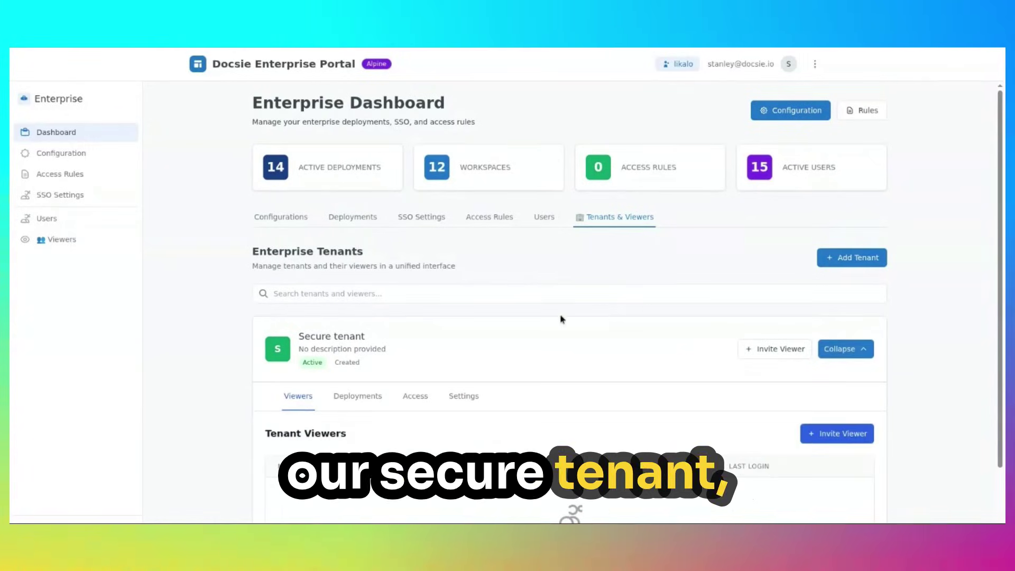
{"action": "scroll", "coordinate": [500, 340], "scroll_direction": "down", "scroll_amount": 2}
{"action": "left_click", "coordinate": [367, 299]}
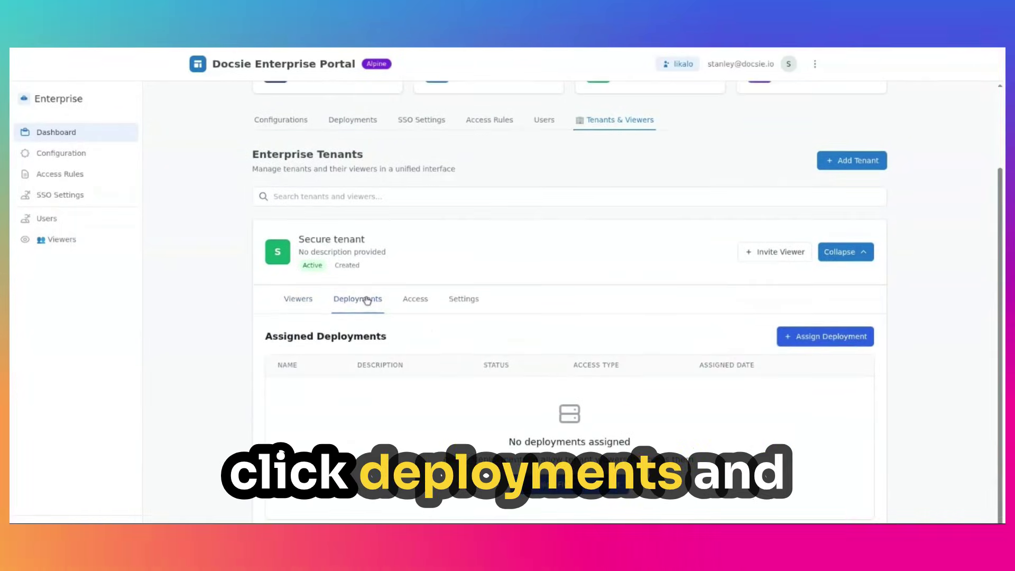
{"action": "scroll", "coordinate": [367, 301], "scroll_direction": "down", "scroll_amount": 2}
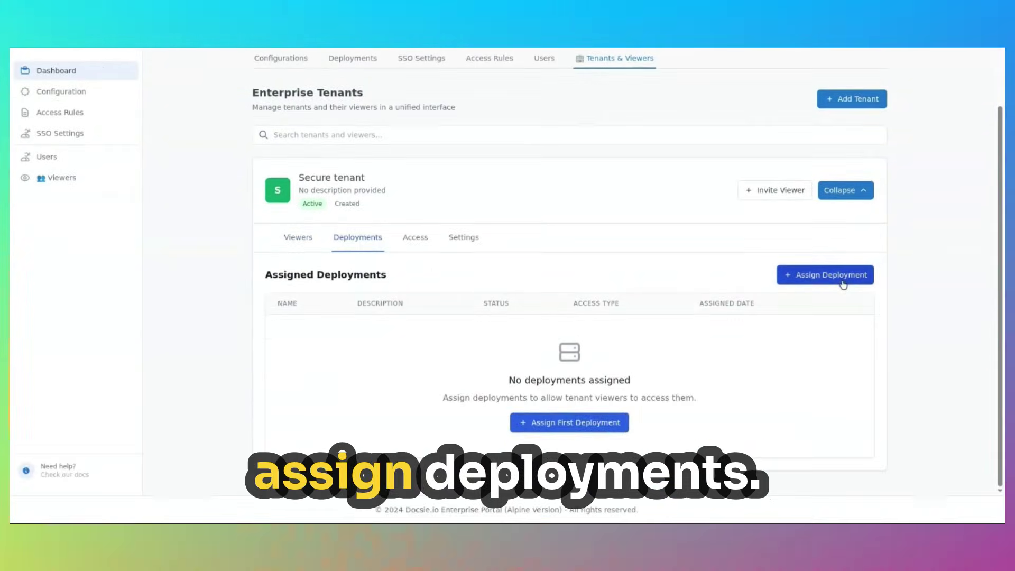
{"action": "left_click", "coordinate": [837, 283]}
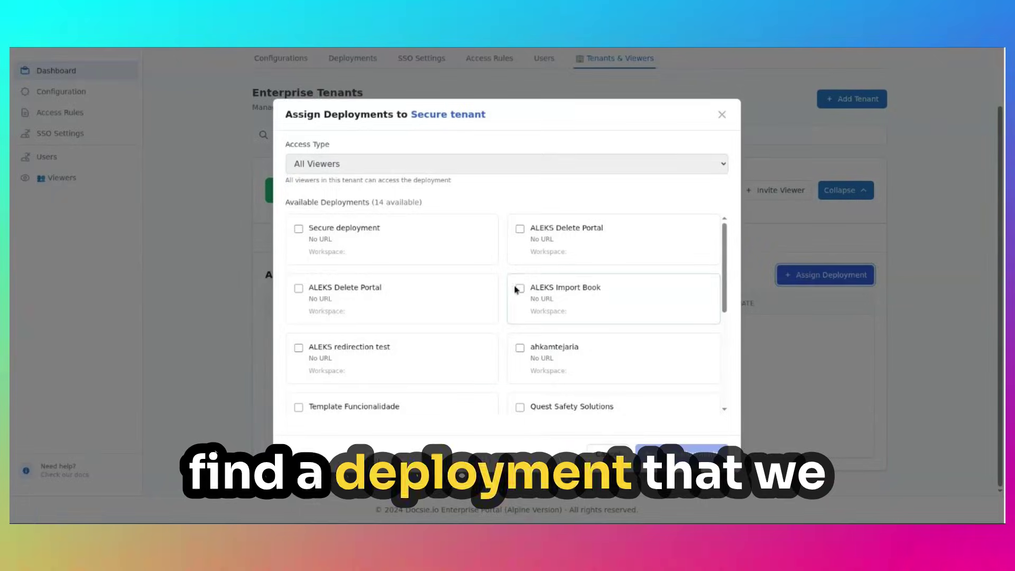
{"action": "left_click", "coordinate": [329, 233]}
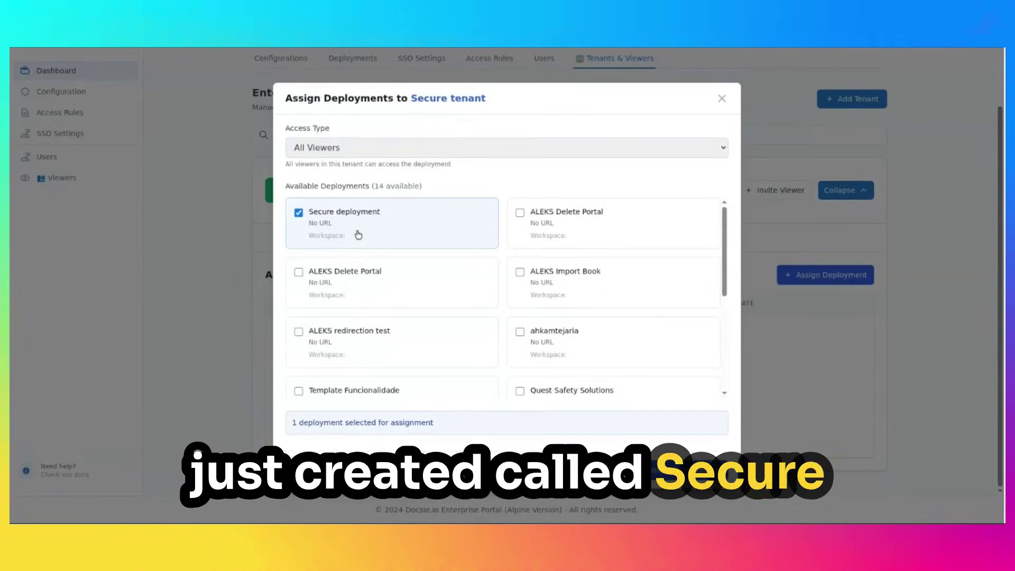
{"action": "scroll", "coordinate": [359, 235], "scroll_direction": "down", "scroll_amount": 3}
{"action": "scroll", "coordinate": [358, 235], "scroll_direction": "up", "scroll_amount": 3}
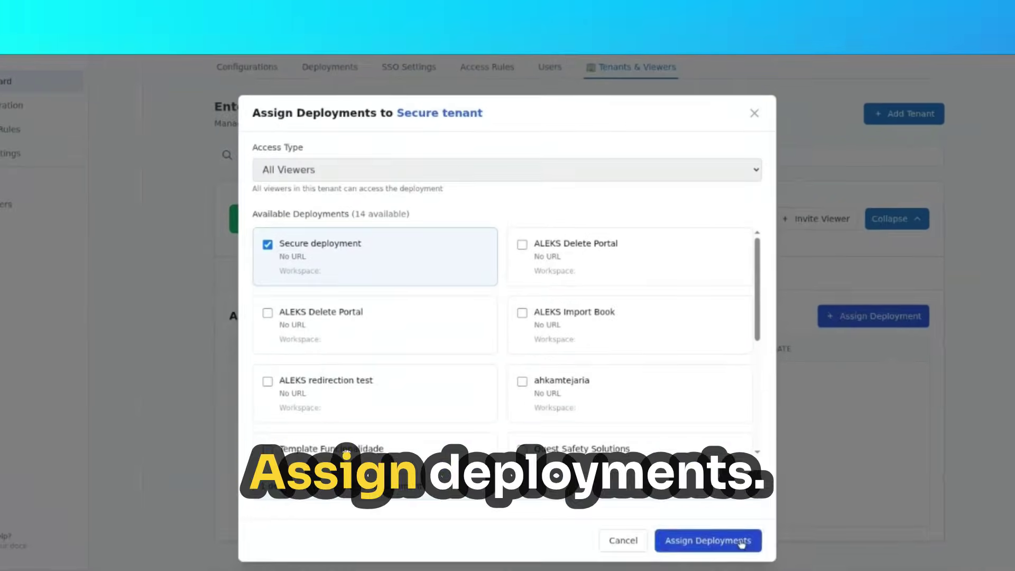
{"action": "left_click", "coordinate": [741, 541]}
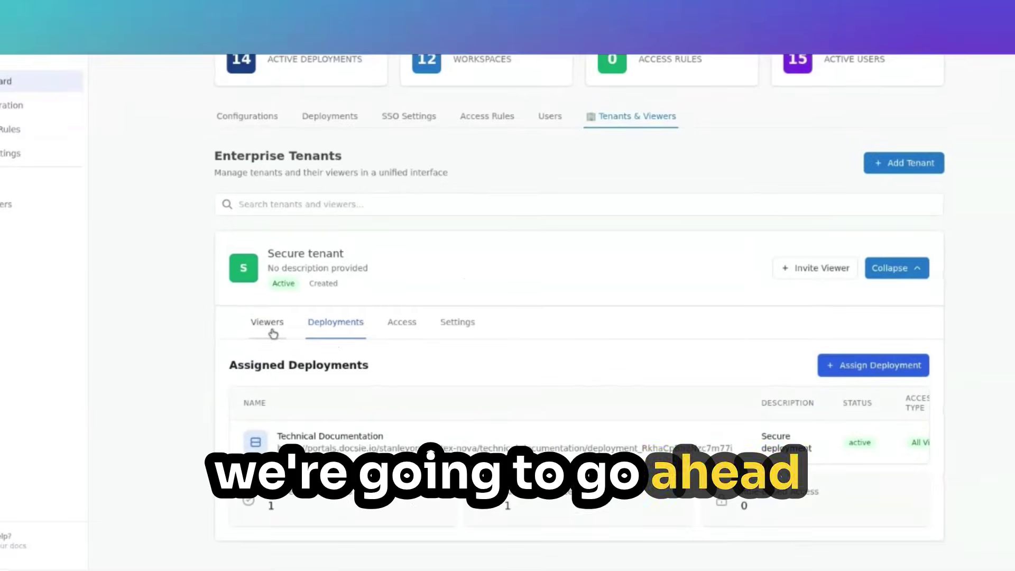
Invite a viewer to Secure tenant with the Viewer role, entering and correcting their e-mail address.
{"action": "left_click", "coordinate": [273, 332]}
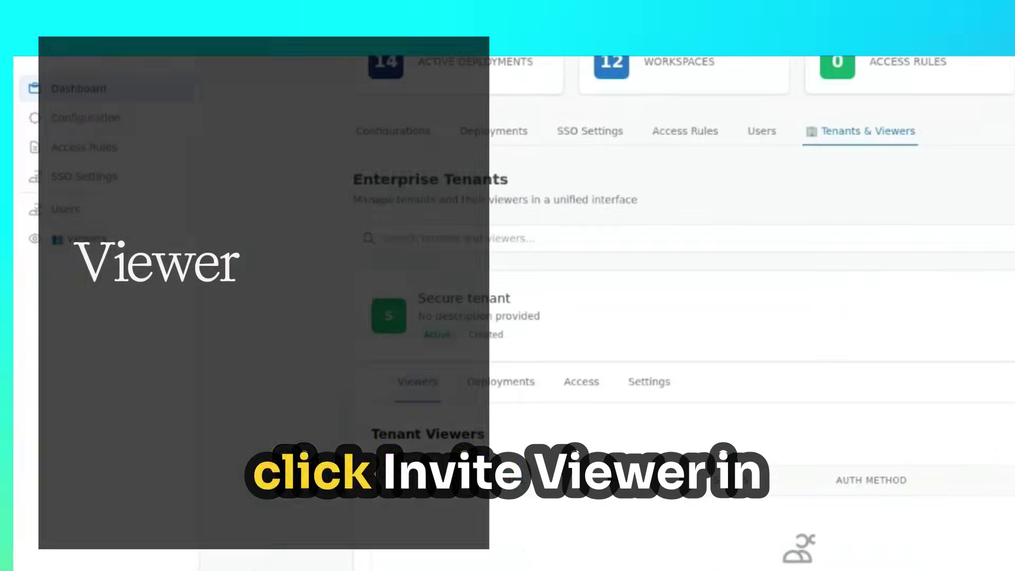
{"action": "left_click", "coordinate": [591, 546]}
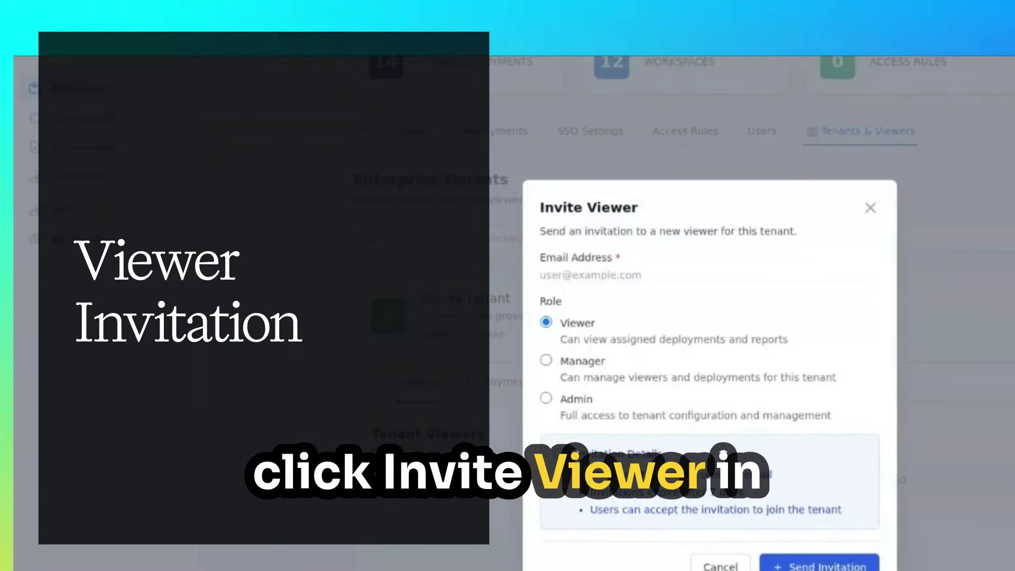
{"action": "left_click", "coordinate": [599, 274]}
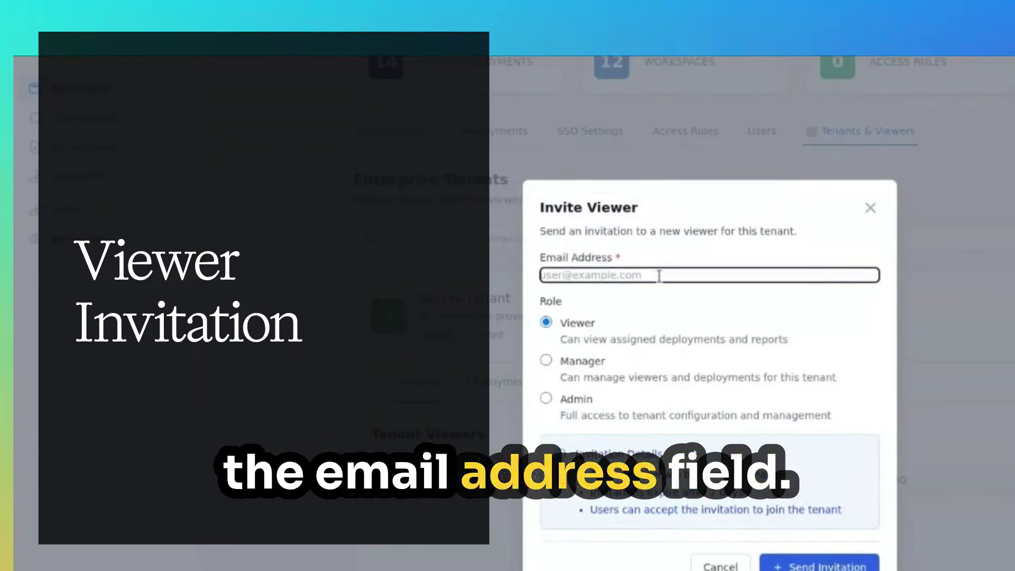
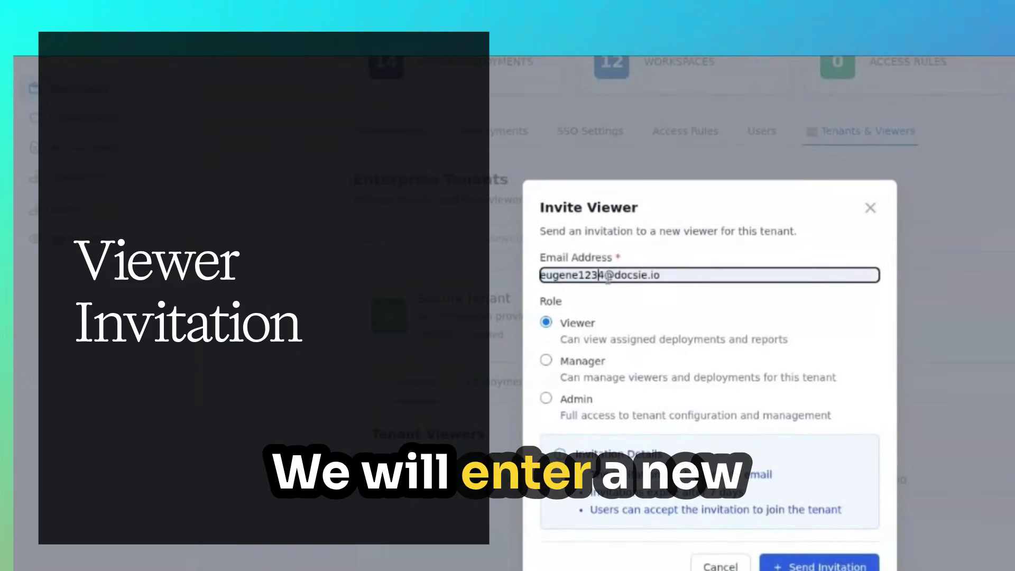
{"action": "left_click_drag", "start_coordinate": [605, 276], "coordinate": [590, 276]}
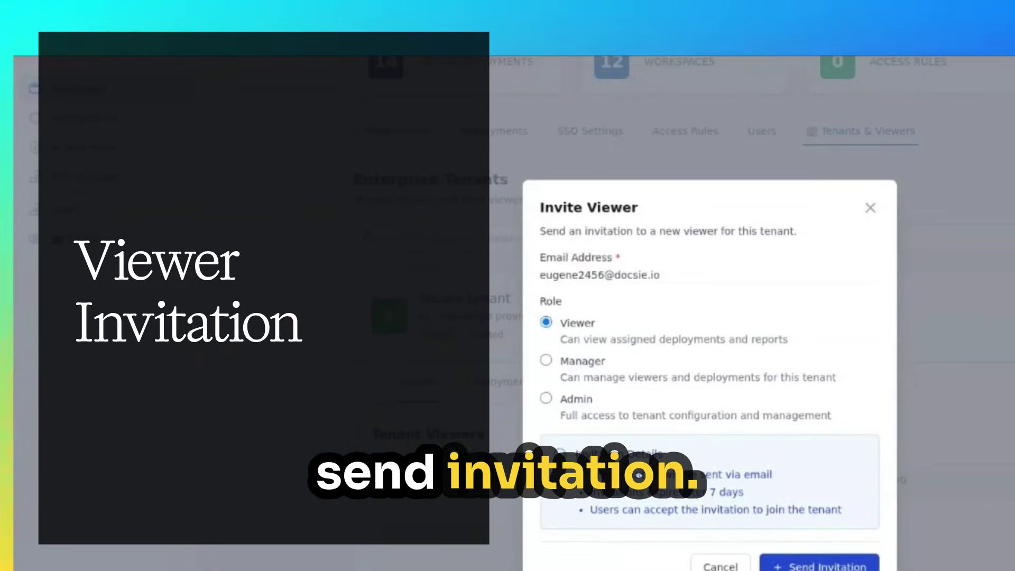
{"action": "key", "text": "Return"}
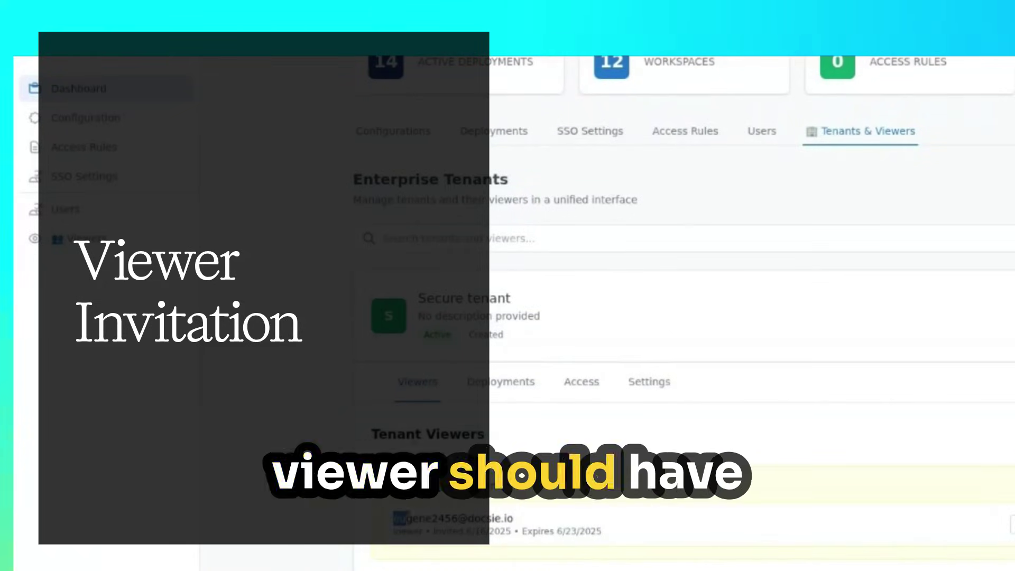
Select the invited viewer's e-mail in the pending Tenant Viewers row.
{"action": "left_click_drag", "start_coordinate": [395, 515], "coordinate": [520, 518]}
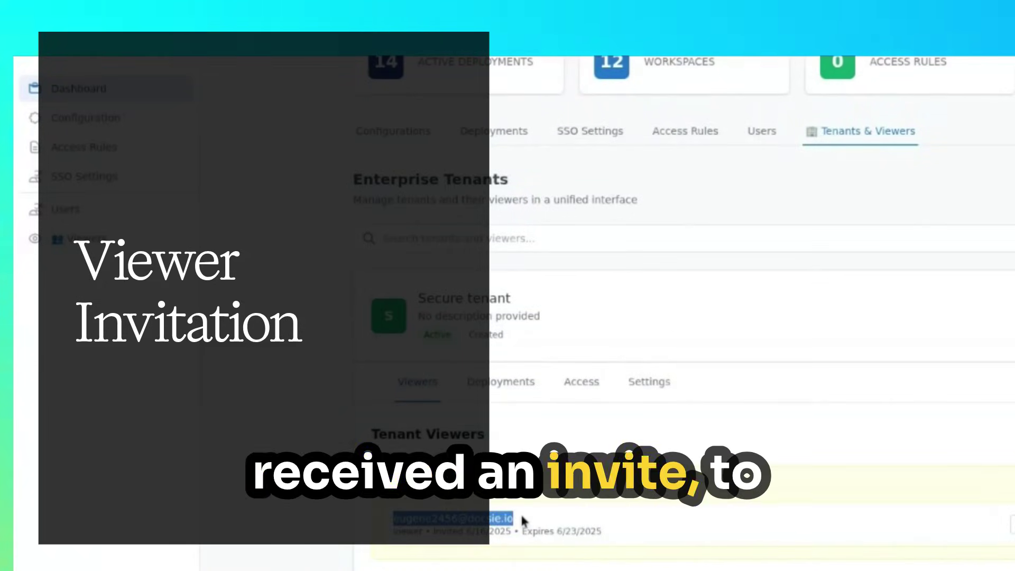
{"action": "left_click", "coordinate": [521, 516]}
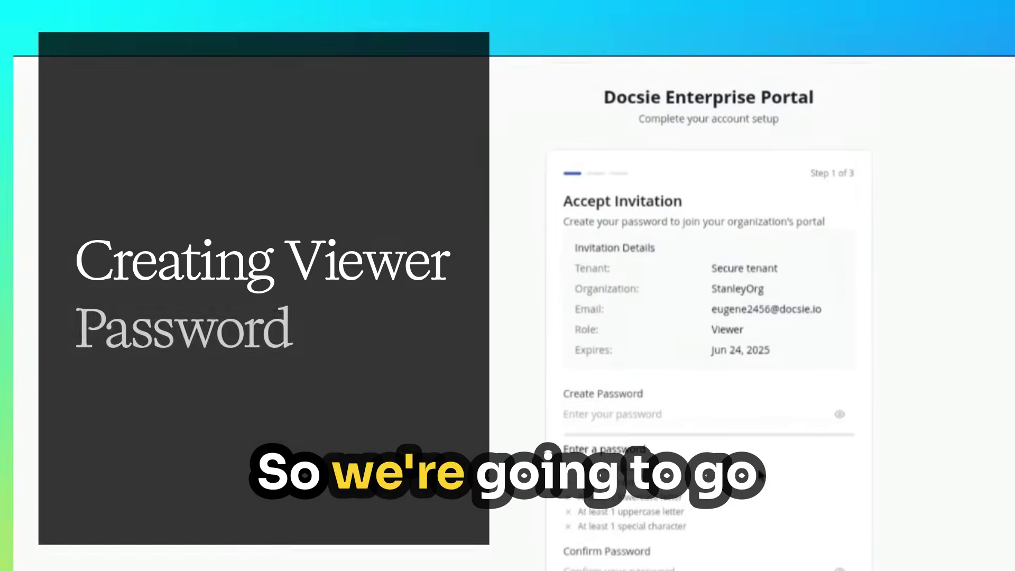
Enter a strong password, confirm it, and create the account joining Secure tenant.
{"action": "left_click", "coordinate": [509, 367]}
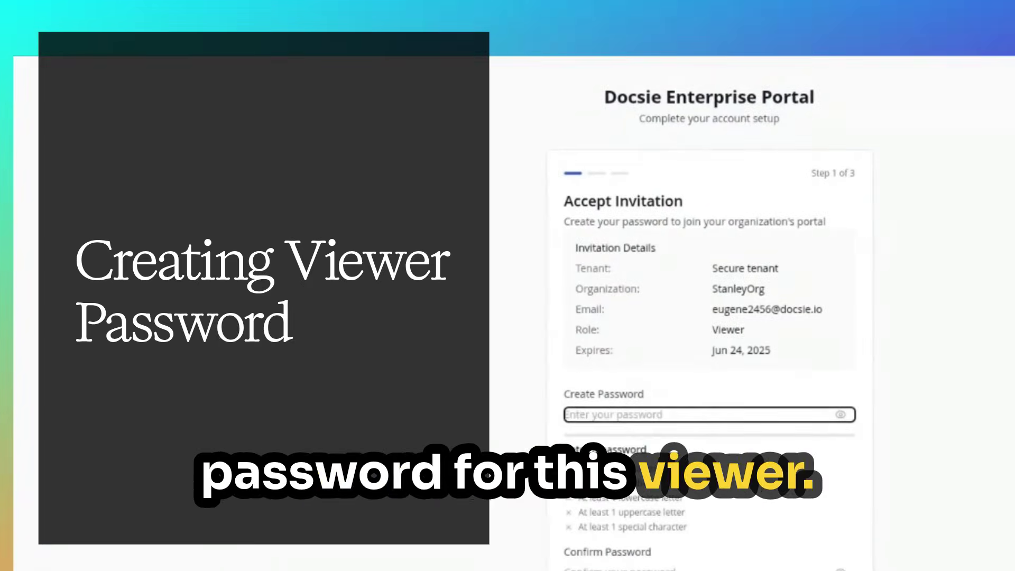
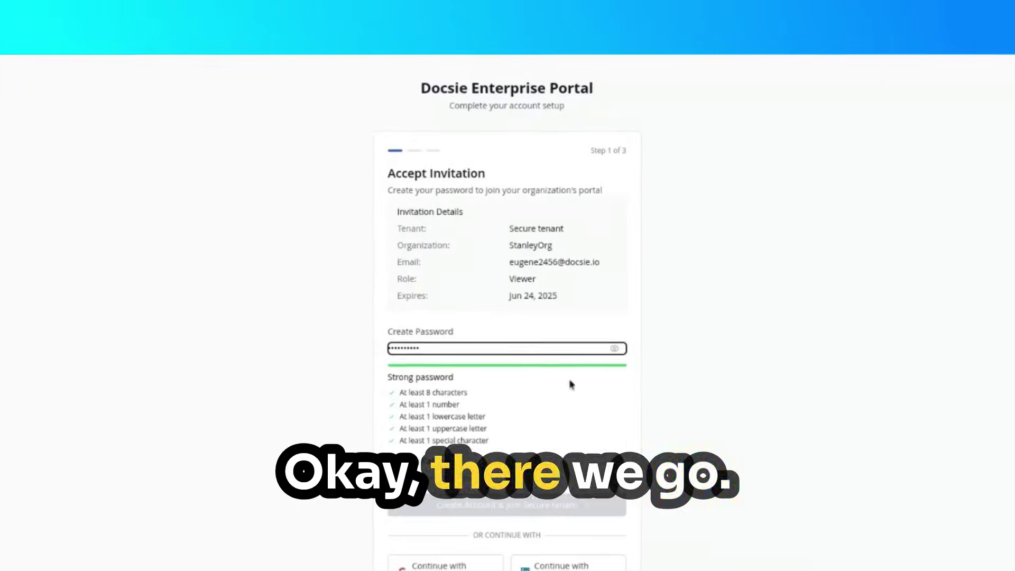
{"action": "left_click", "coordinate": [499, 480]}
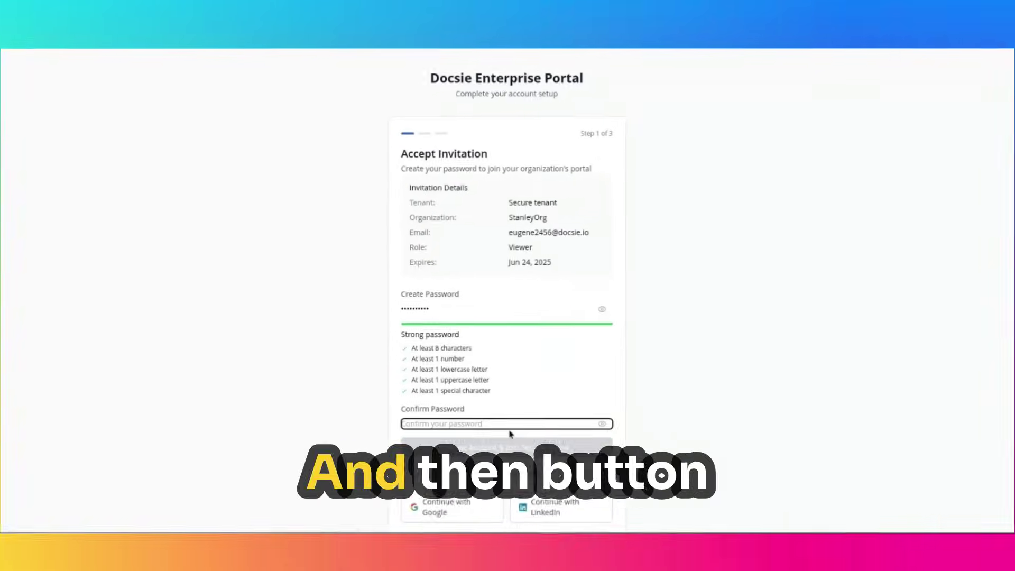
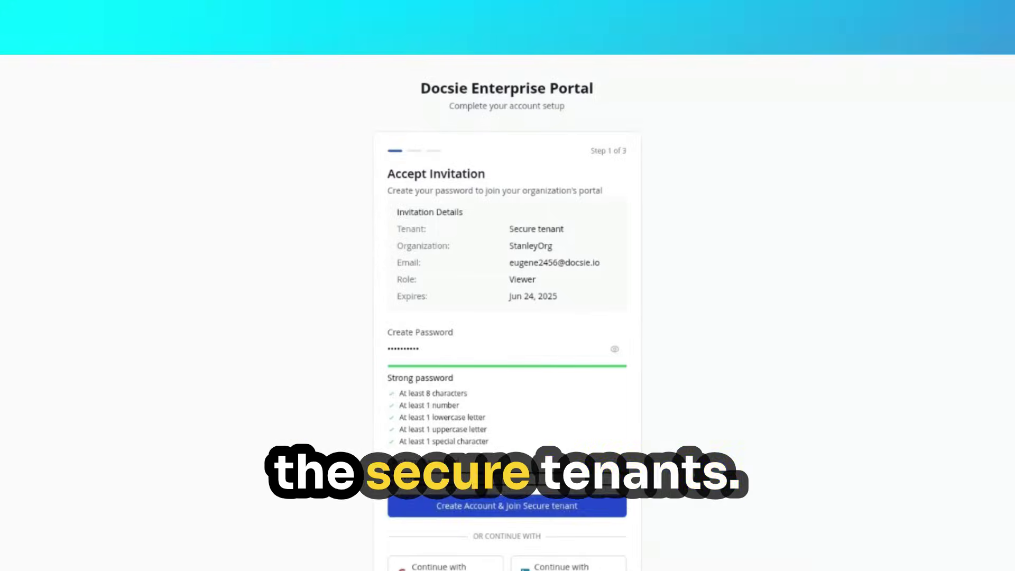
{"action": "left_click", "coordinate": [508, 508]}
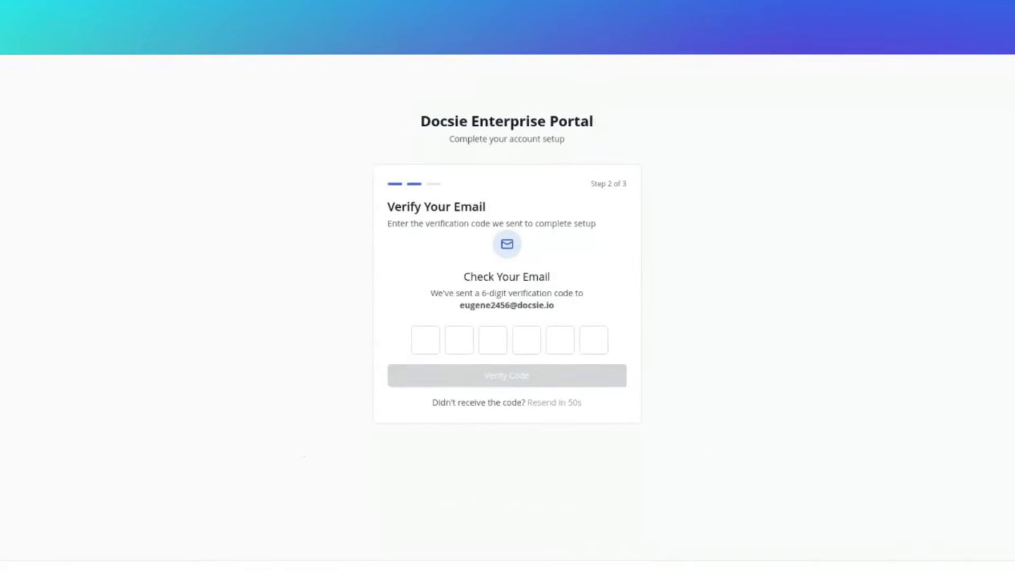
Paste the six-digit emailed verification code and submit it.
{"action": "left_click", "coordinate": [428, 340]}
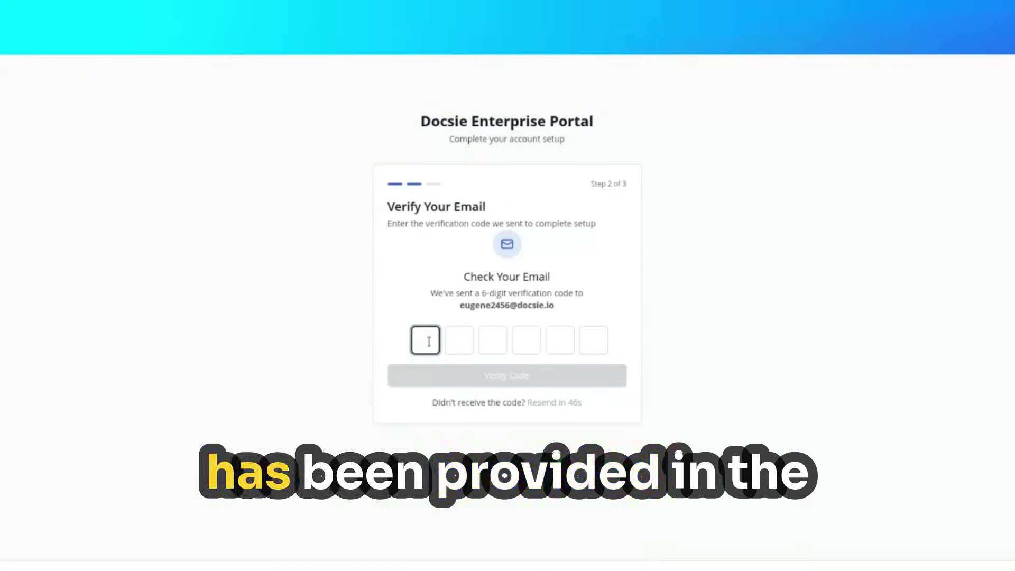
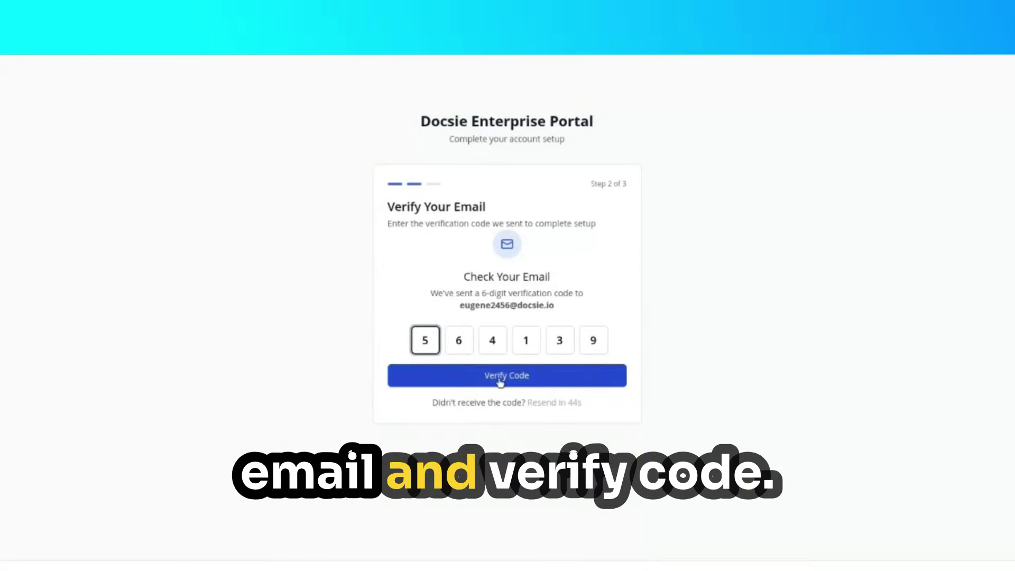
{"action": "left_click", "coordinate": [500, 381]}
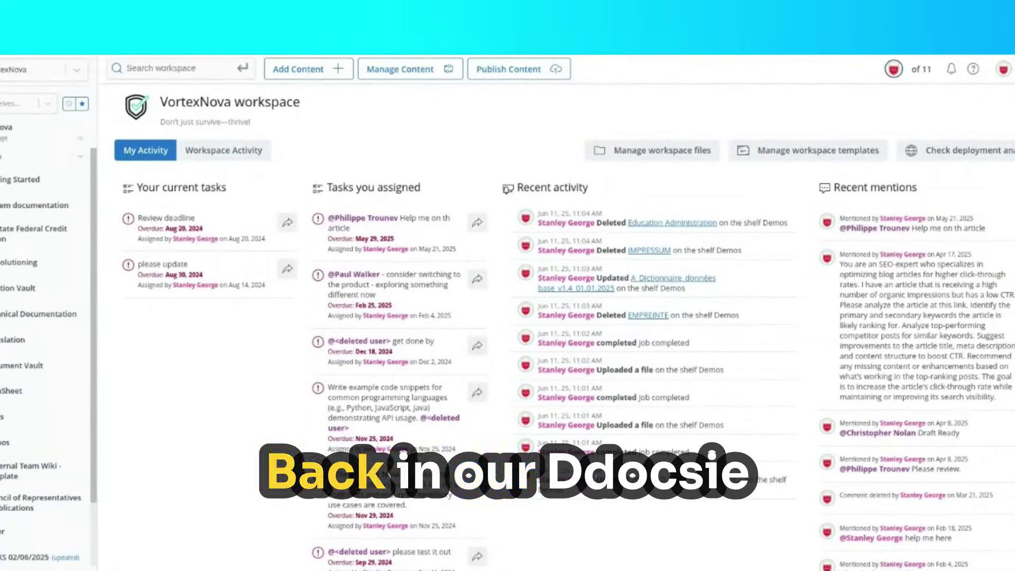
Copy the Secure deployment's Location URL from Portal deployments and open its Secure Access sign-in page.
{"action": "left_click", "coordinate": [42, 69]}
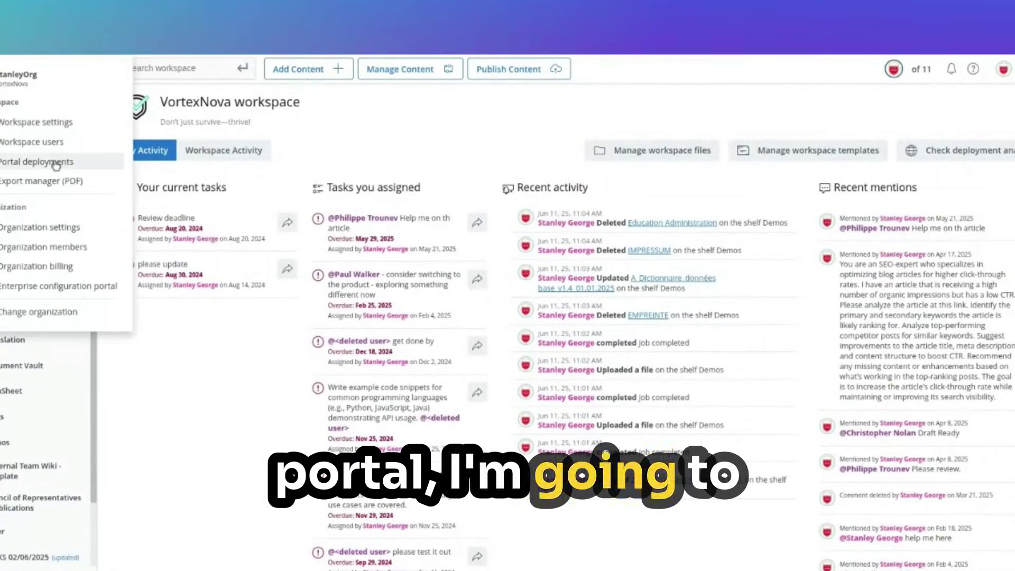
{"action": "left_click", "coordinate": [54, 165]}
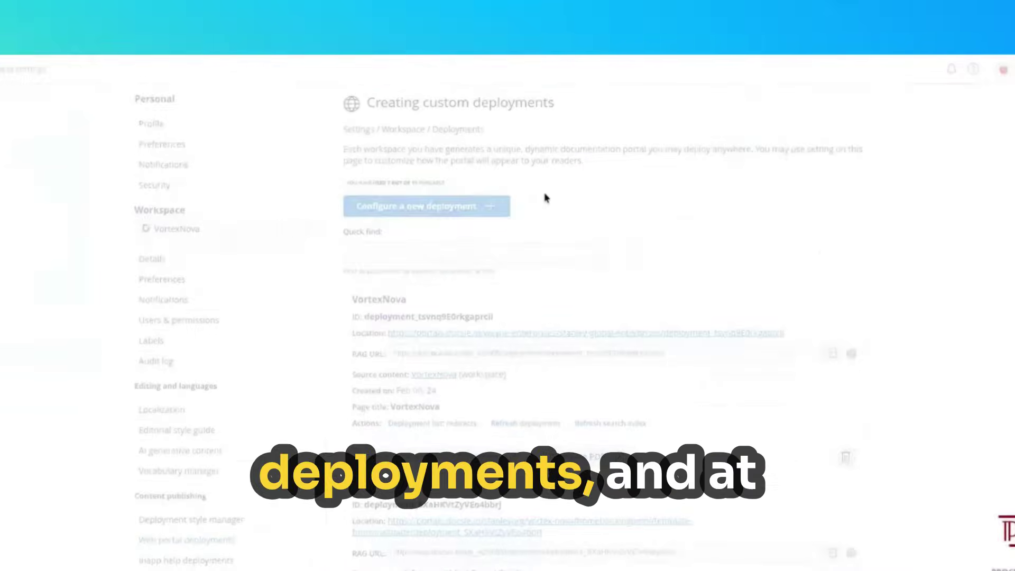
{"action": "scroll", "coordinate": [573, 199], "scroll_direction": "down", "scroll_amount": 15}
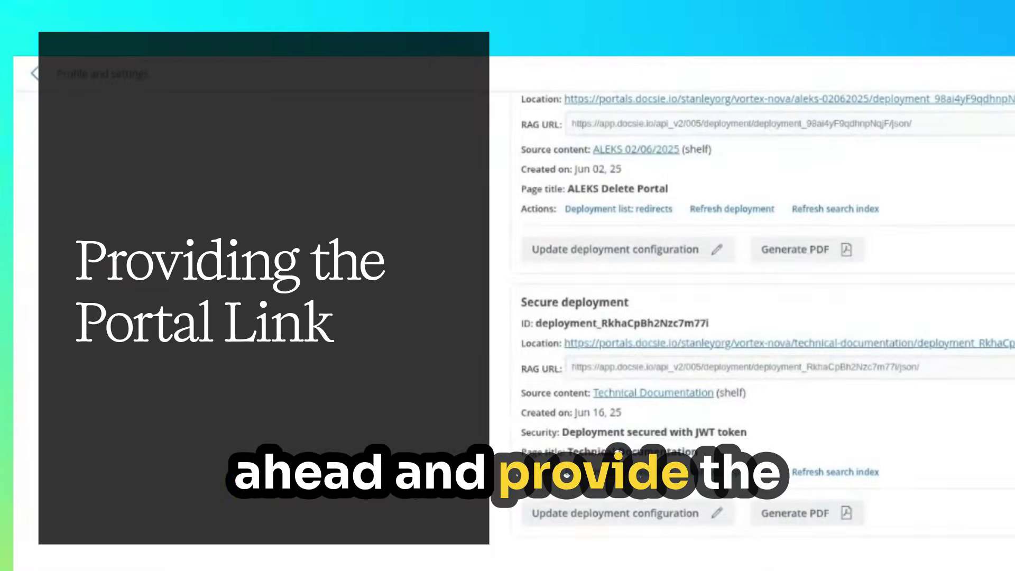
{"action": "left_click_drag", "start_coordinate": [565, 368], "coordinate": [563, 343]}
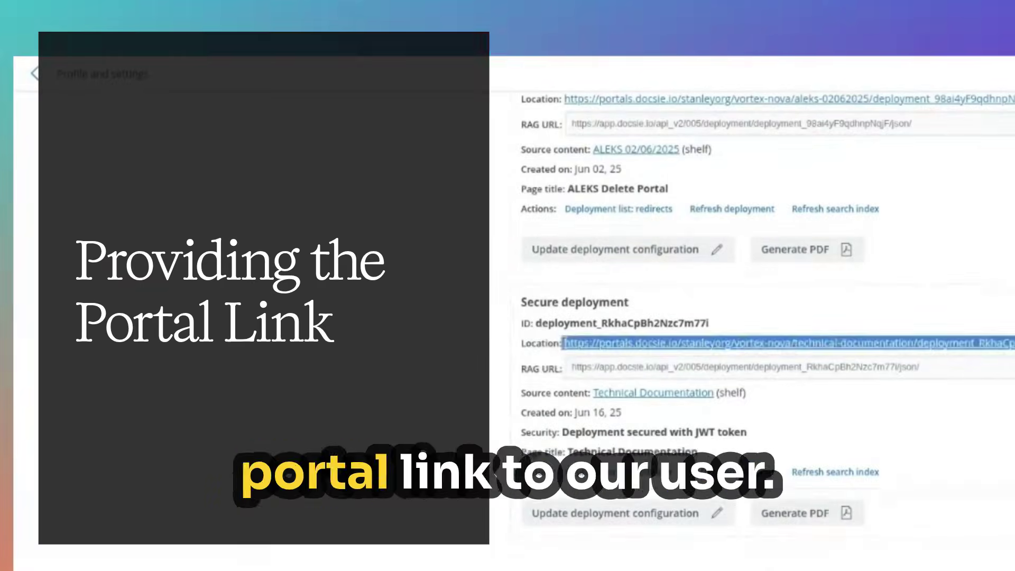
{"action": "left_click", "coordinate": [823, 519]}
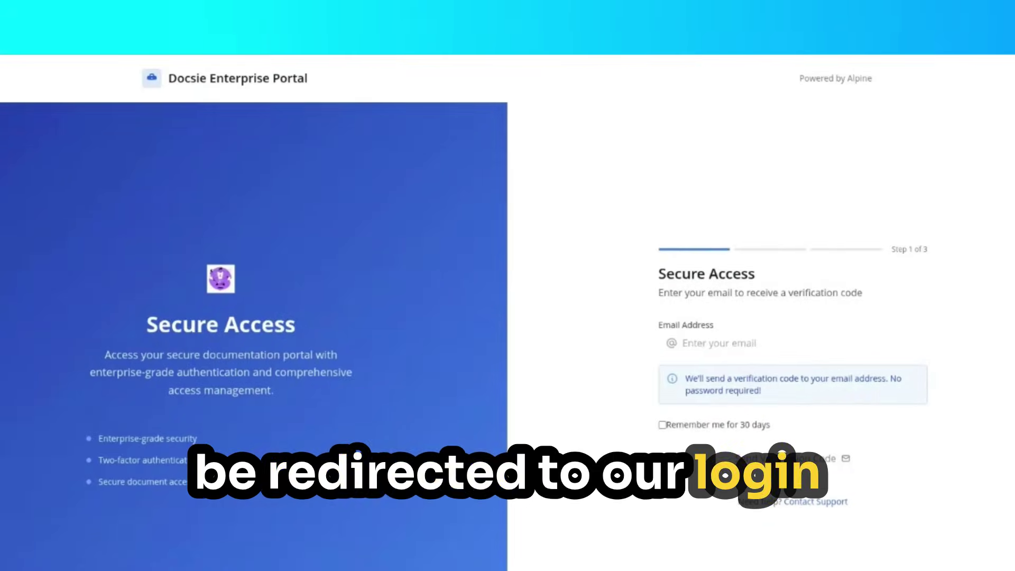
Fill in the invited viewer's registered e-mail address in the Secure Access Email Address field.
{"action": "left_click", "coordinate": [746, 342]}
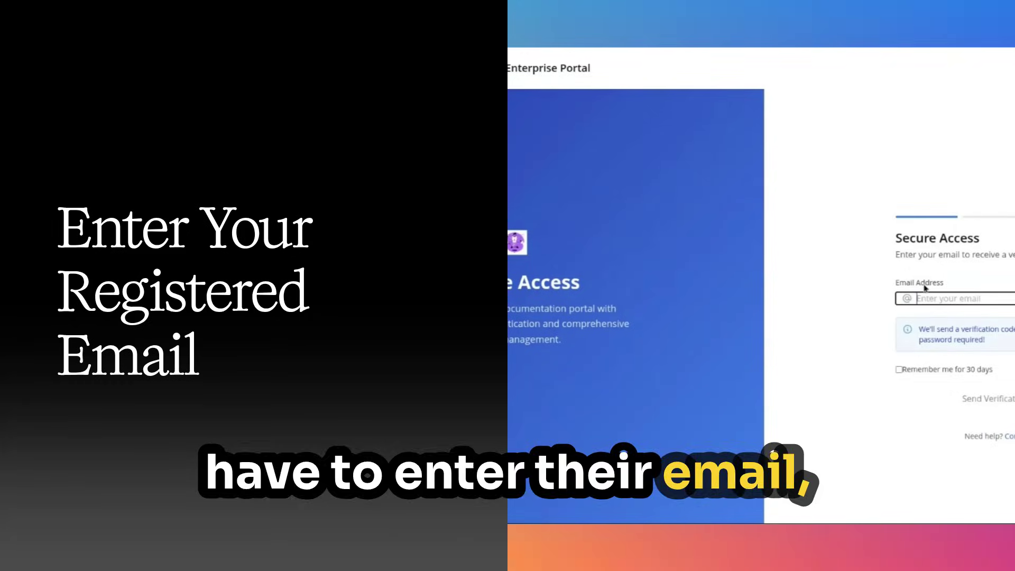
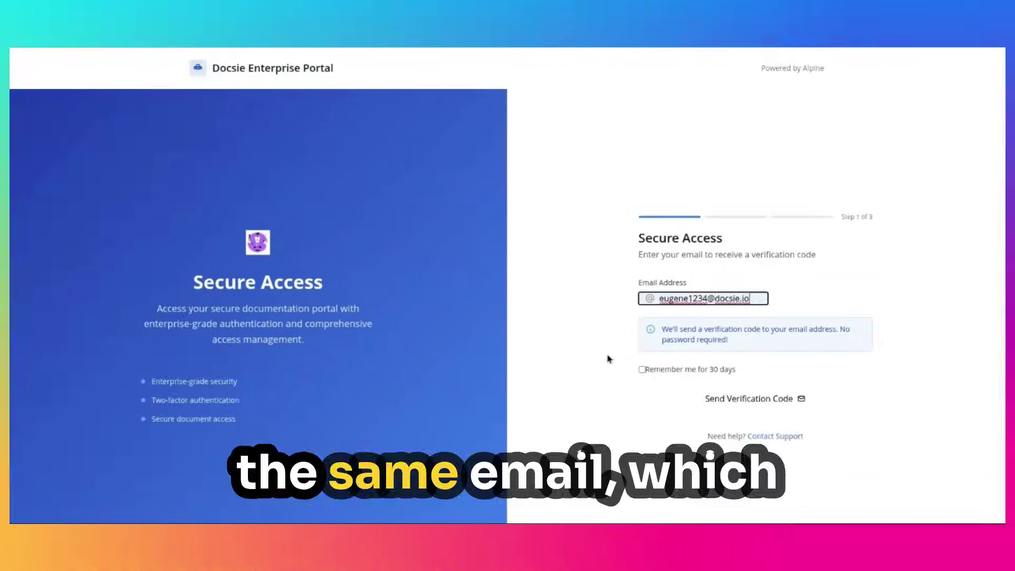
{"action": "left_click", "coordinate": [578, 302]}
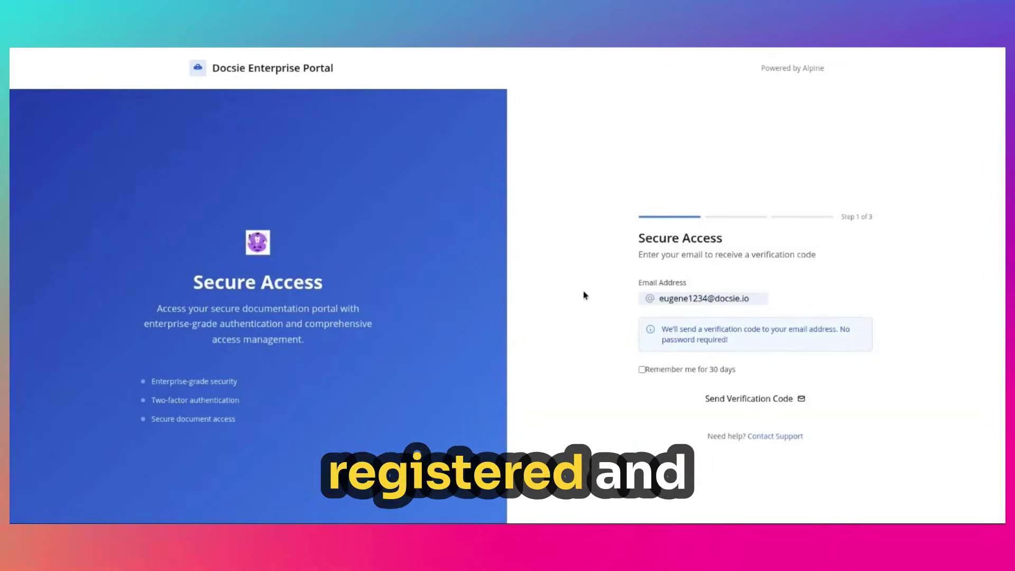
Sign in with the e-mailed verification code, then open the Raspberry PI USB serial console article.
{"action": "left_click", "coordinate": [739, 400]}
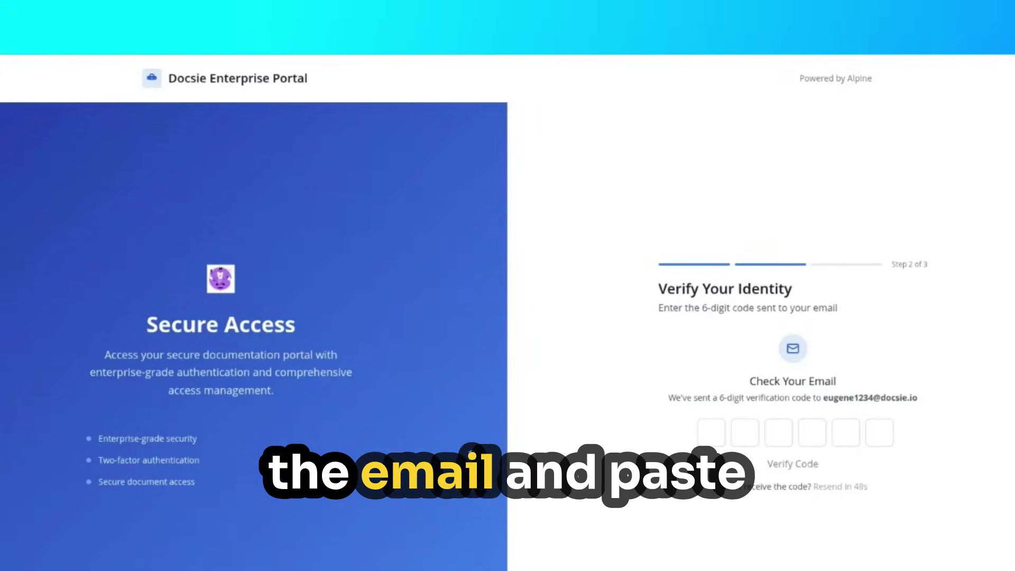
{"action": "left_click", "coordinate": [712, 438]}
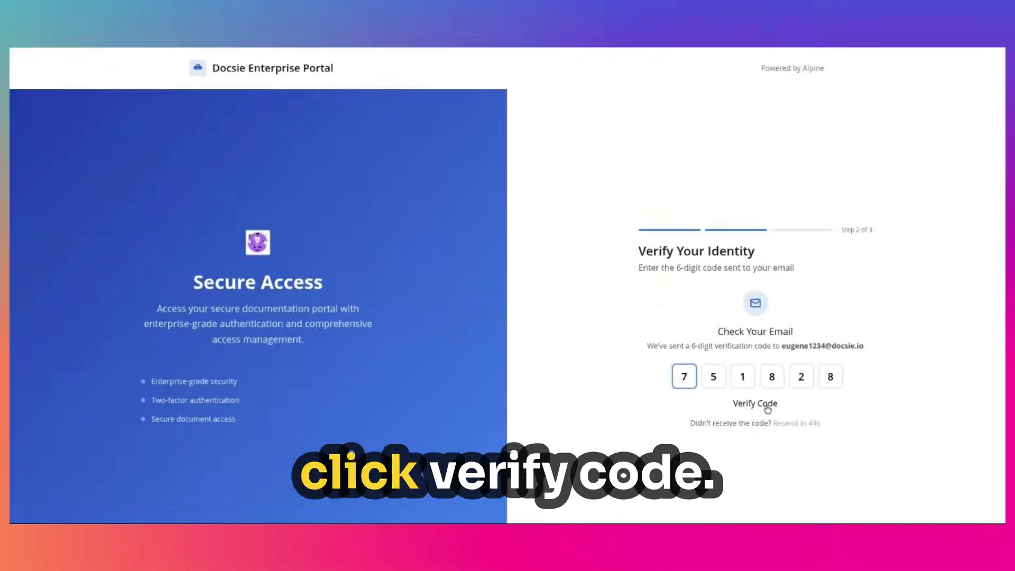
{"action": "left_click", "coordinate": [766, 405]}
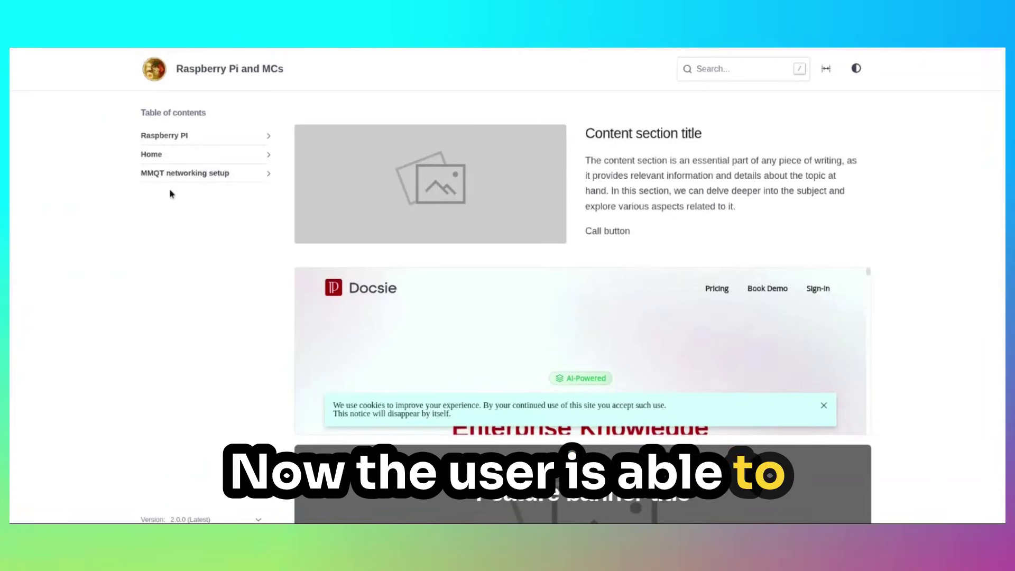
{"action": "left_click", "coordinate": [158, 136]}
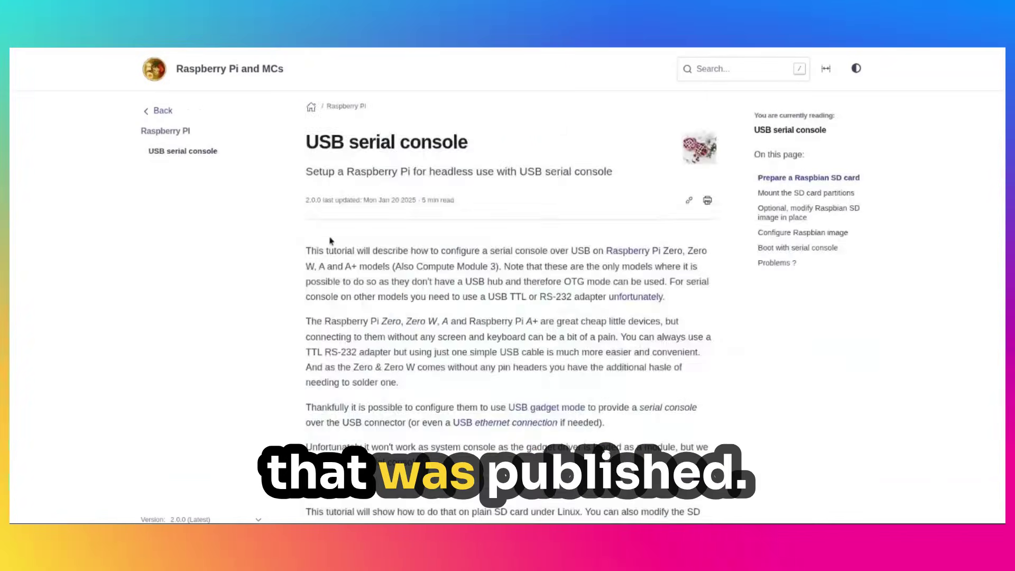